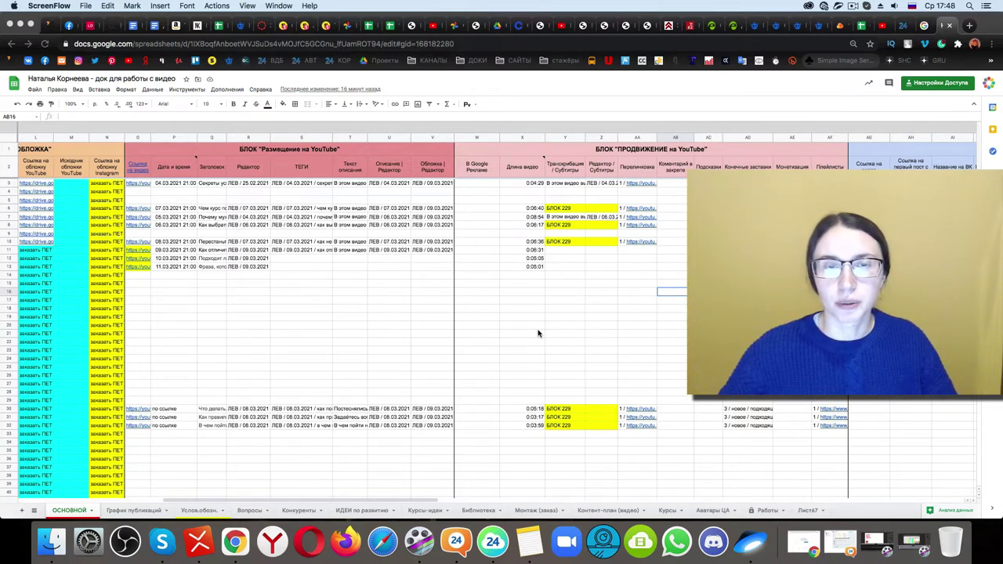
# Step: Highlight the Подсказки cell of row 3 (AC3) with a yellow fill
pyautogui.click(12, 186)
pyautogui.click(7, 184)
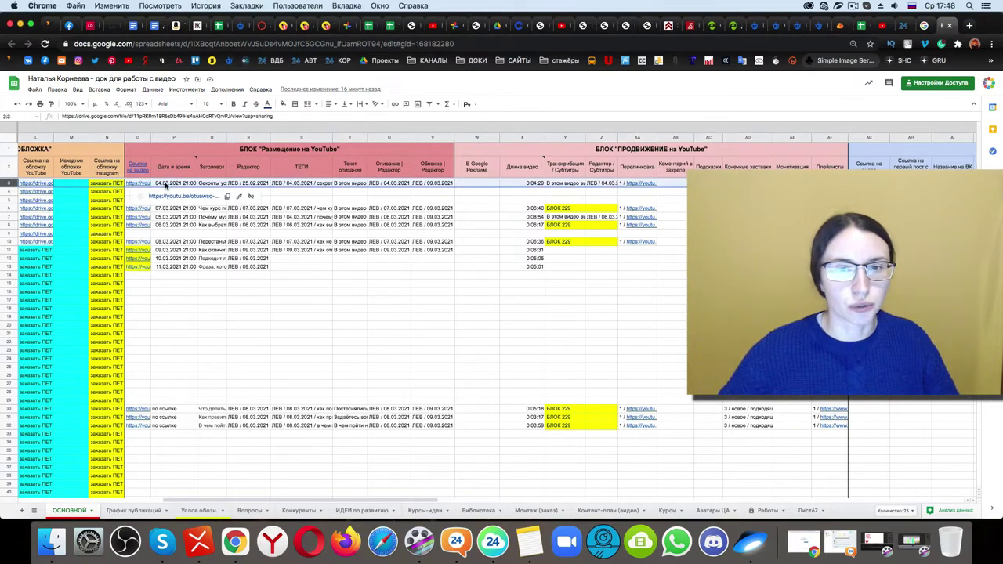
pyautogui.click(703, 138)
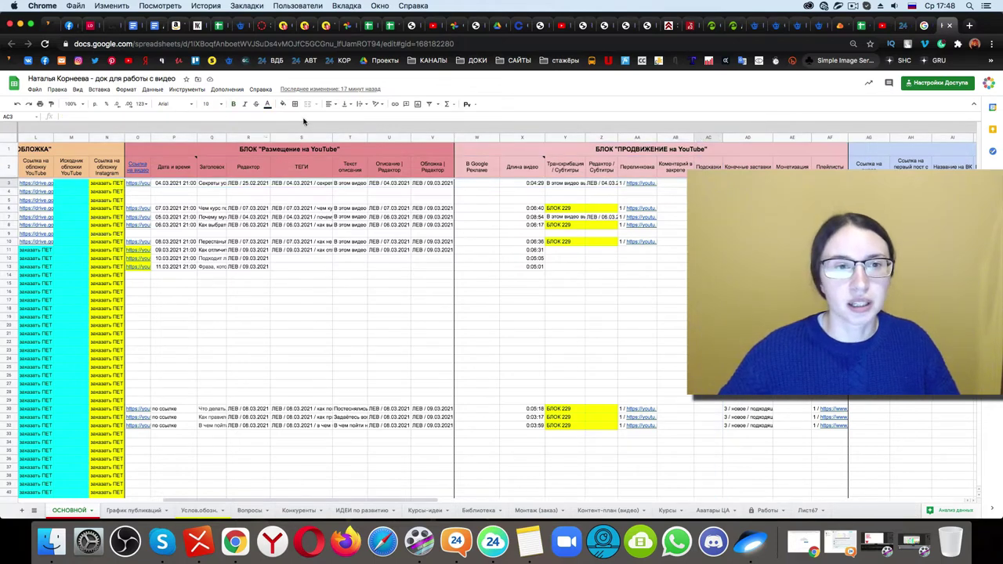
pyautogui.click(283, 104)
pyautogui.click(313, 149)
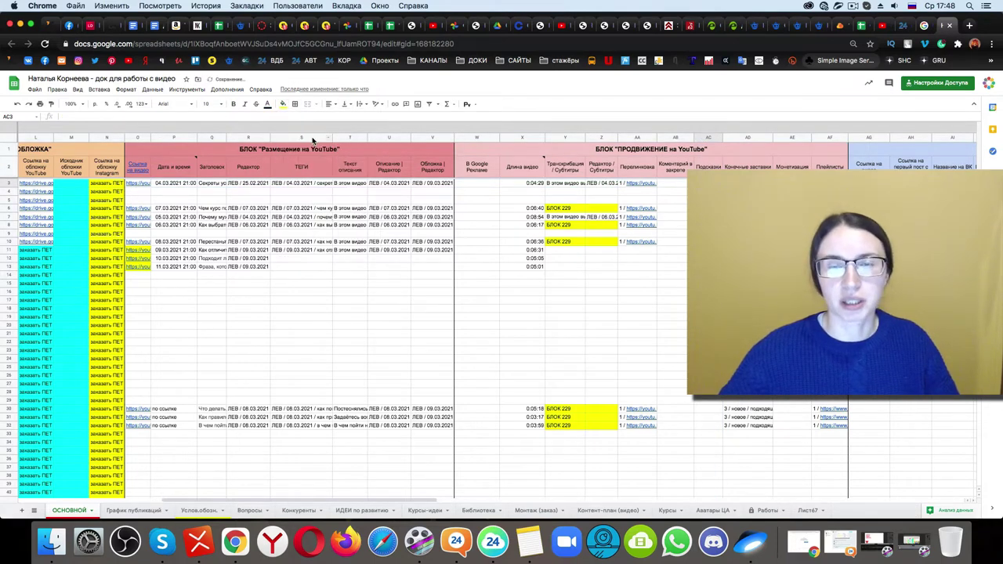
# Step: Open the video linked in row 3 for editing in YouTube Studio and bring up its Подсказки editor
pyautogui.click(138, 185)
pyautogui.click(166, 199)
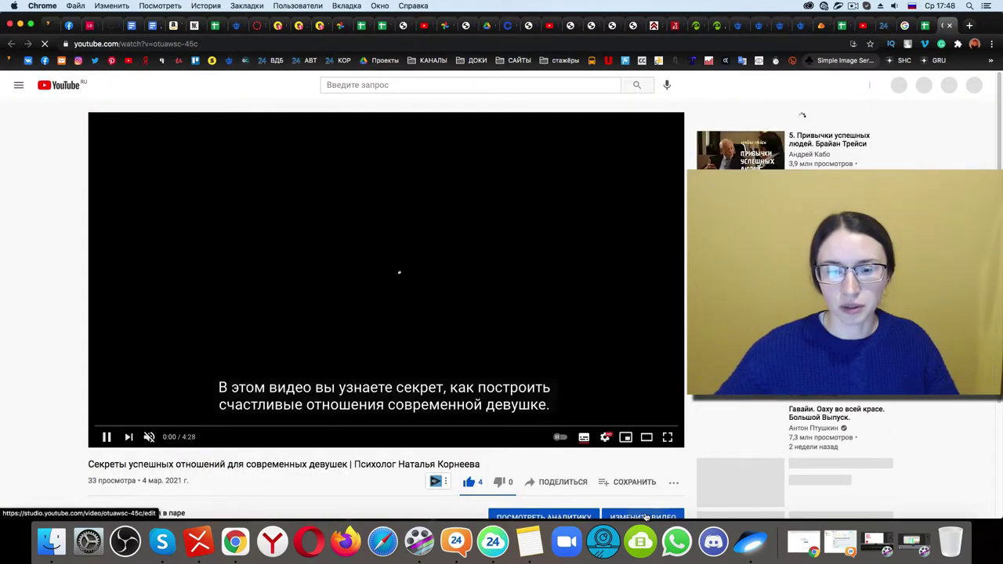
pyautogui.click(644, 516)
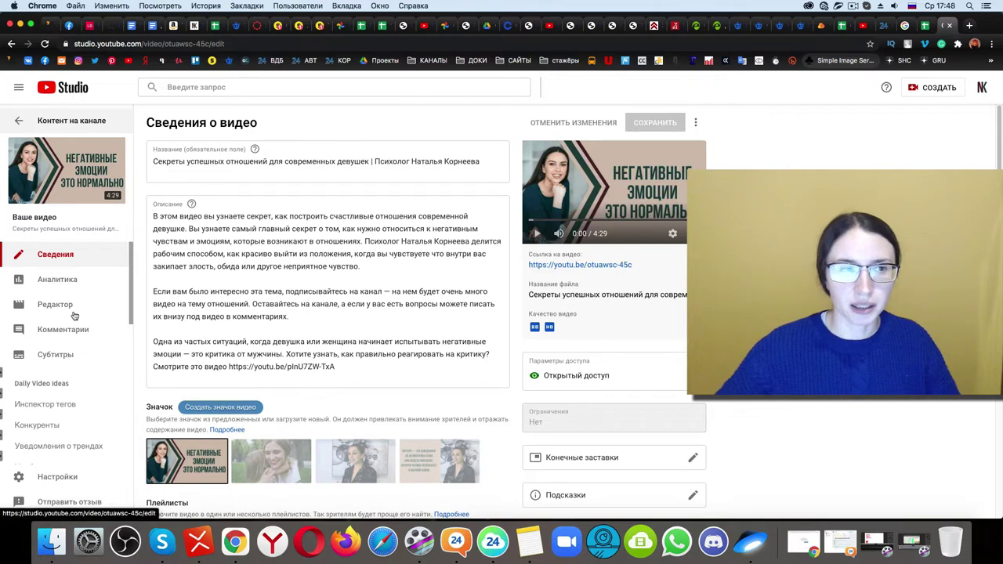
pyautogui.click(693, 456)
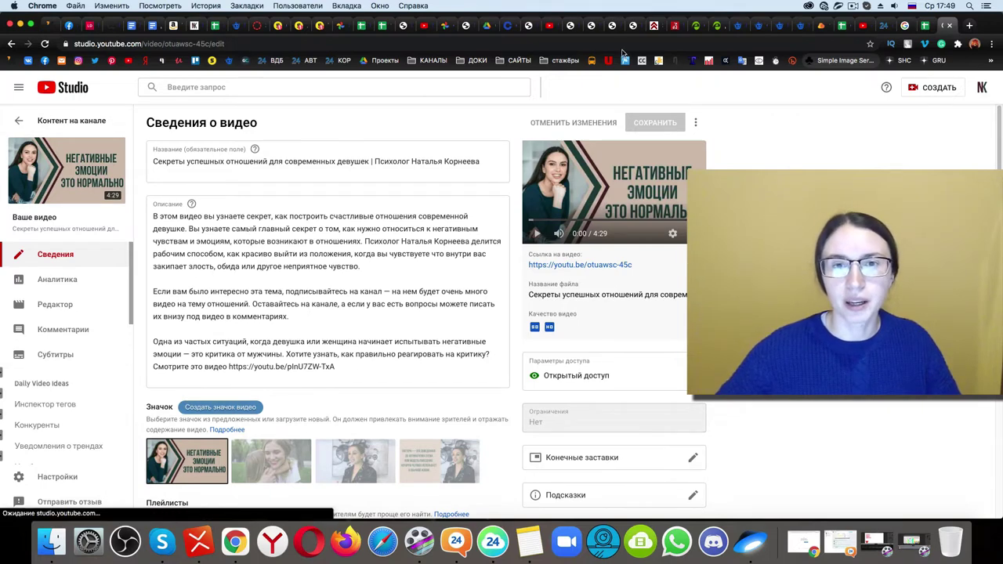
pyautogui.click(614, 498)
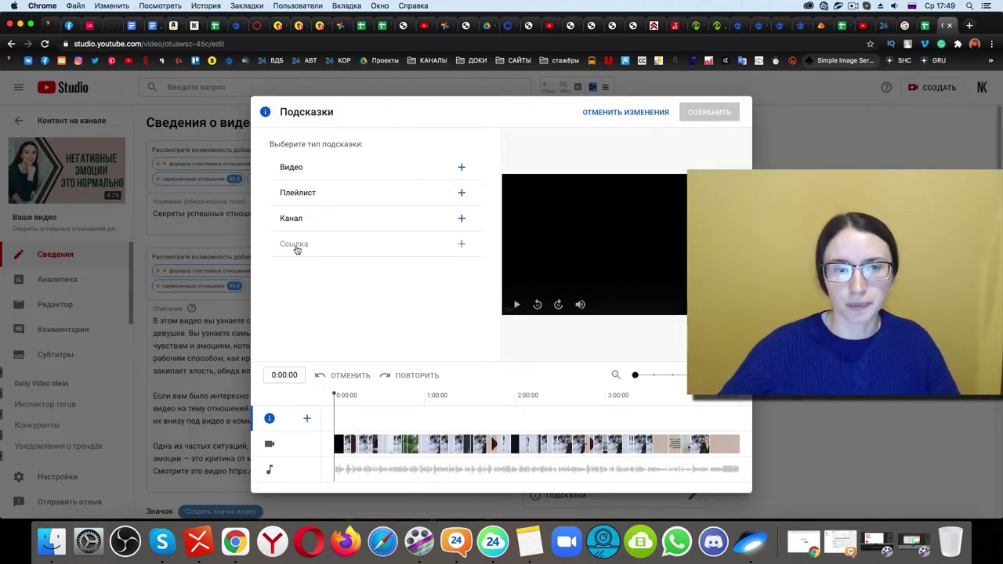
pyautogui.moveTo(308, 245)
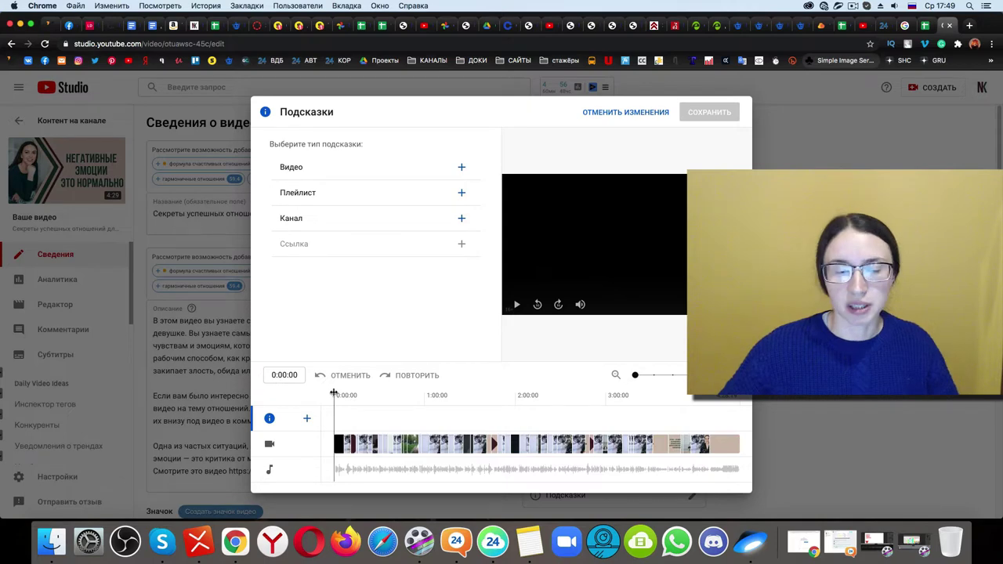
# Step: Add a video card at 0:59:13 linking to the channel's own video "Как отличить здоровые отношения от токсичных?"
pyautogui.moveTo(334, 393); pyautogui.dragTo(425, 396)
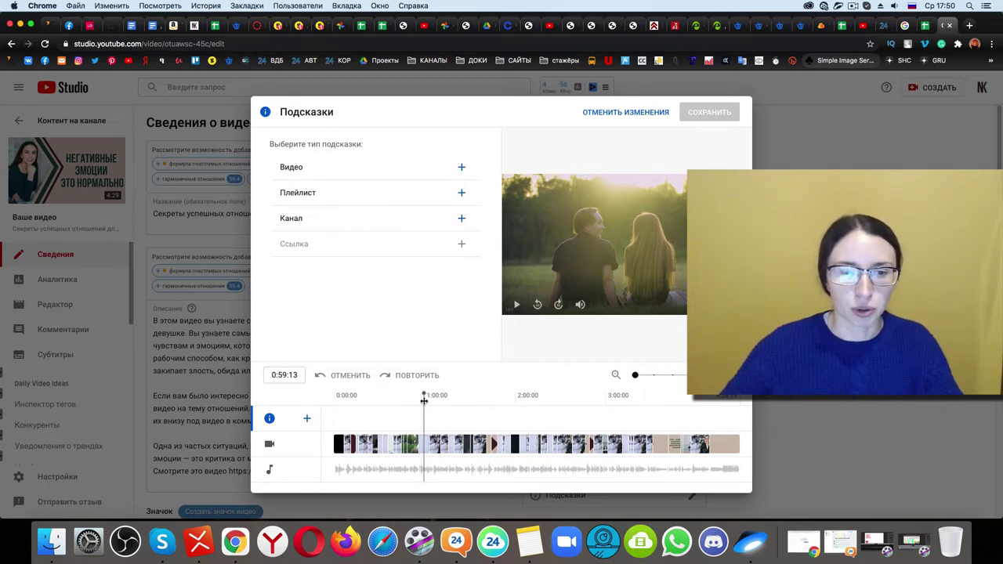
pyautogui.click(462, 166)
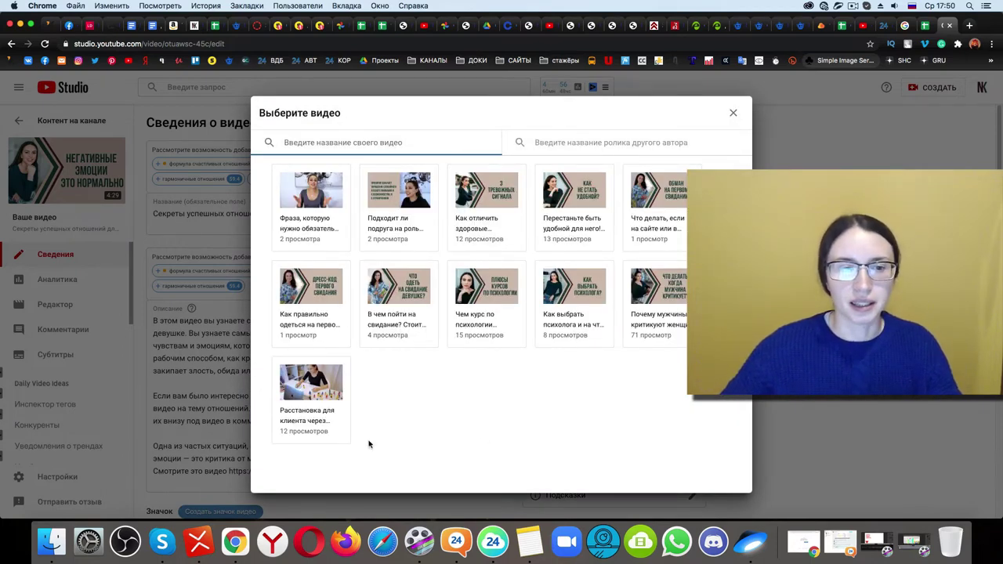
pyautogui.click(560, 139)
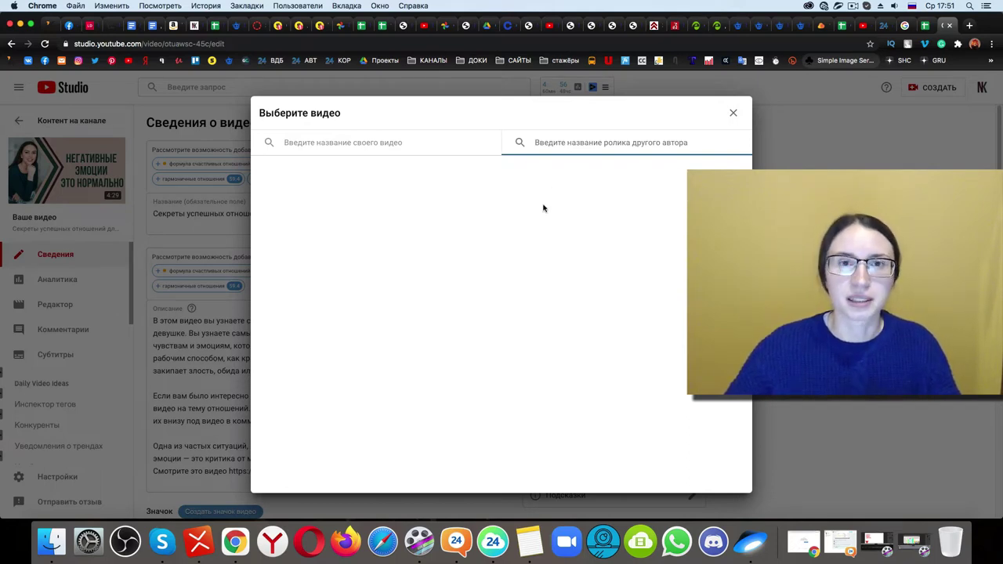
pyautogui.click(340, 143)
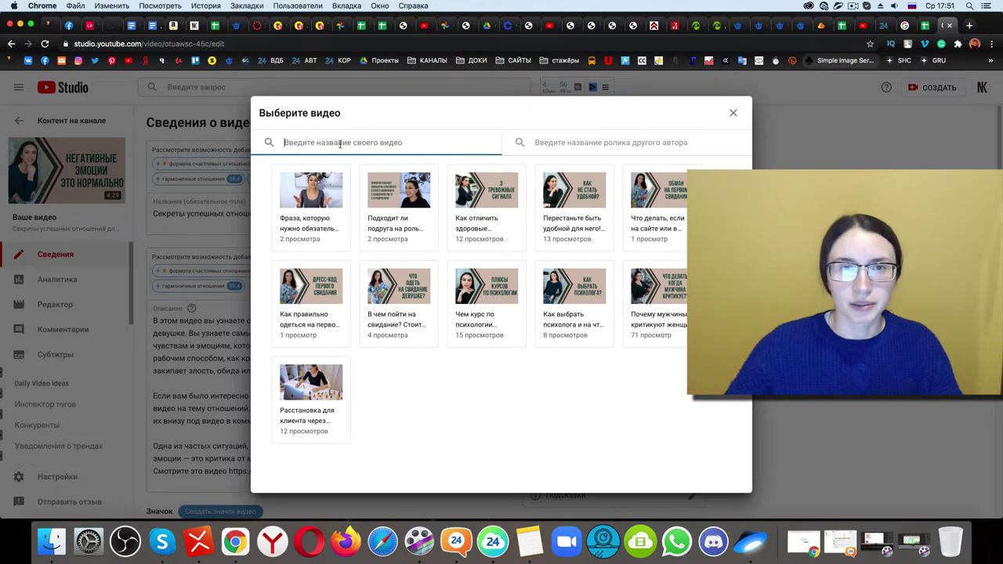
pyautogui.click(496, 190)
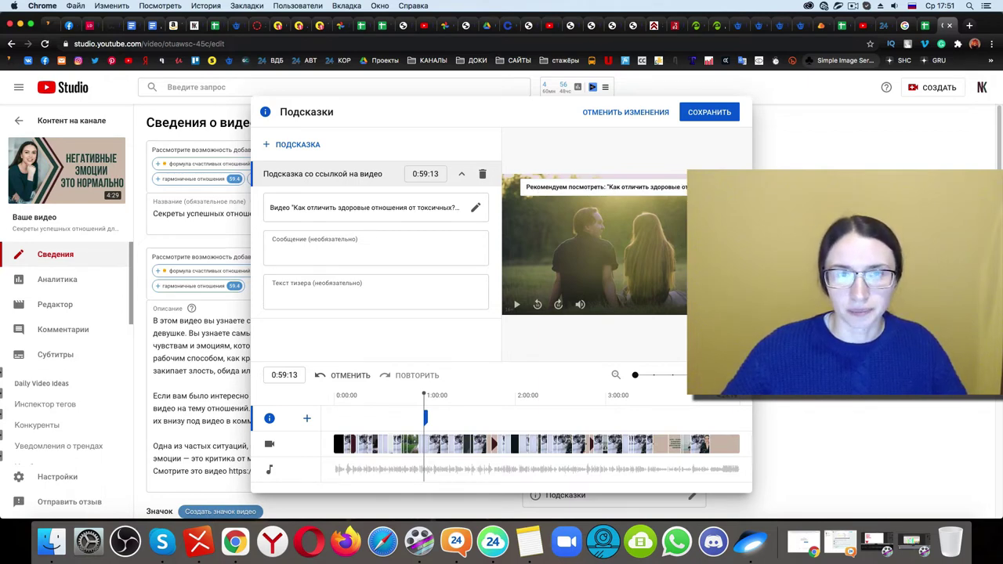
# Step: Set the card's message to "3 признака токсичных отношений" and its teaser text to "Обязательно посмотри!"
pyautogui.click(315, 250)
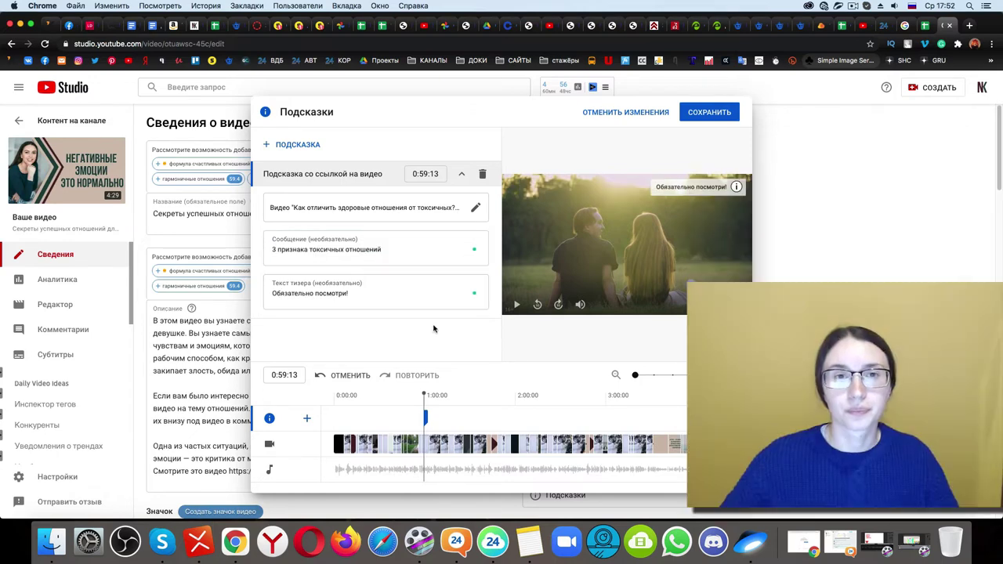
pyautogui.click(333, 289)
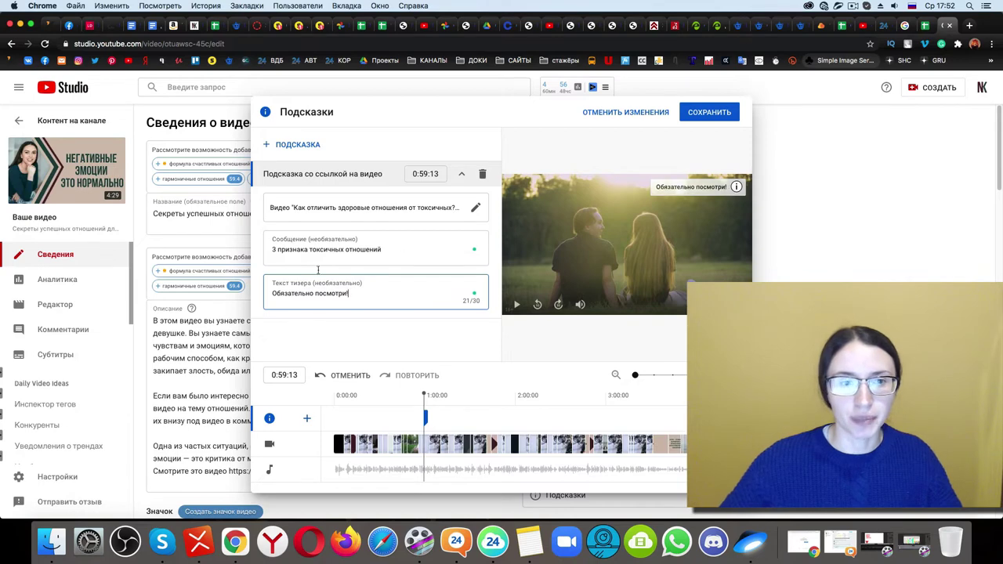
pyautogui.click(386, 248)
# Step: Examine how the message and teaser text appear in the expanded card preview, and close the preview
pyautogui.click(724, 188)
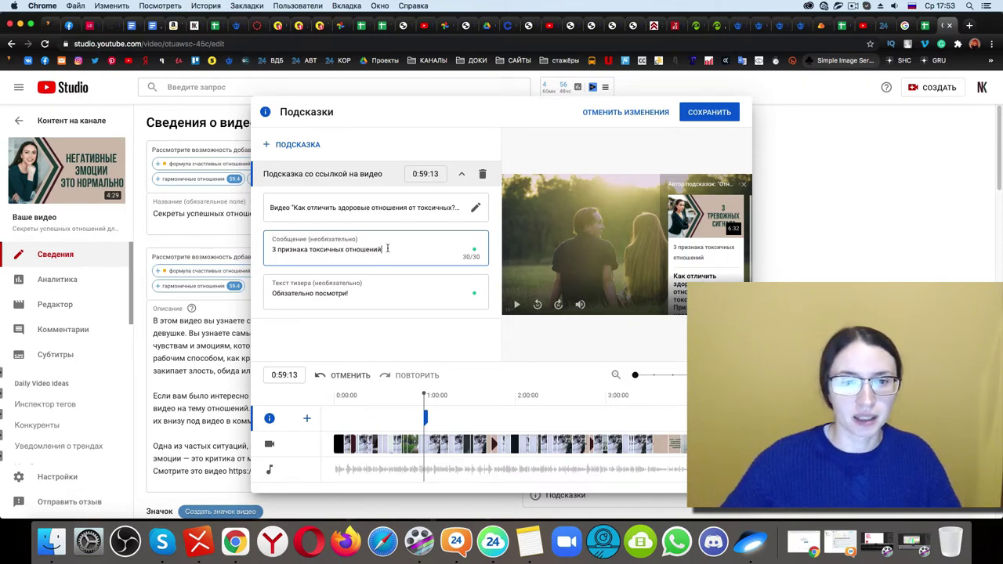
pyautogui.click(364, 297)
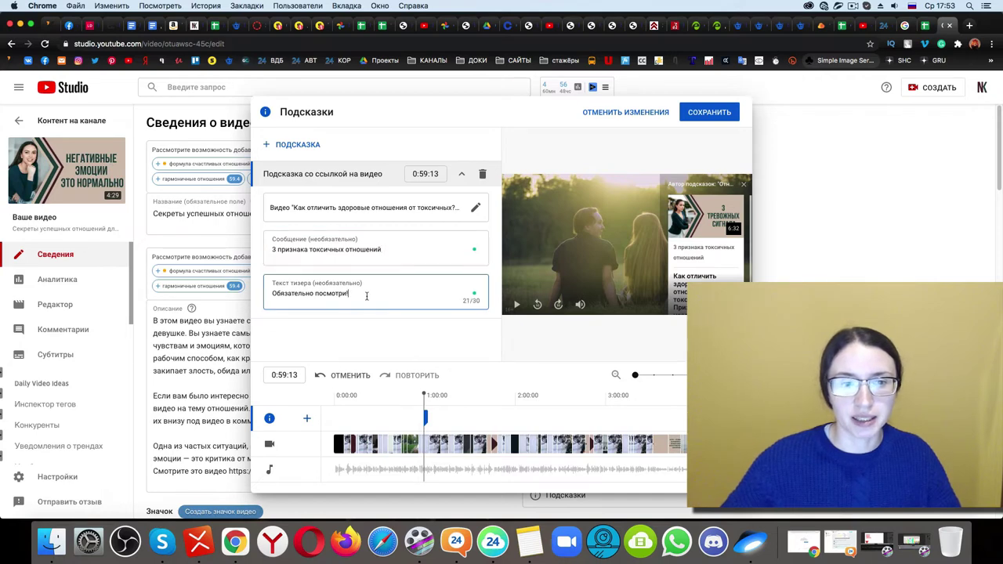
pyautogui.click(425, 253)
pyautogui.tripleClick(389, 285)
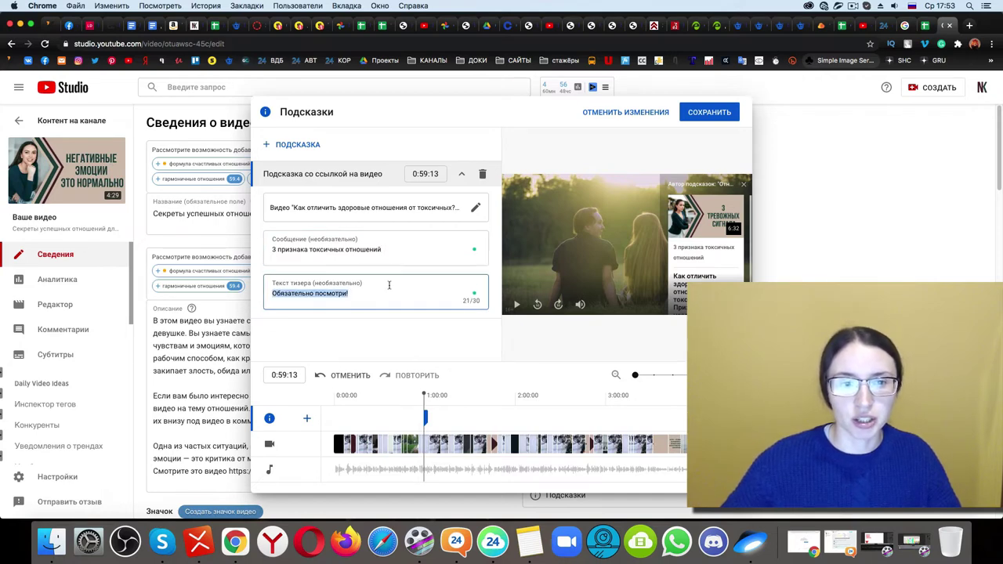
pyautogui.click(398, 251)
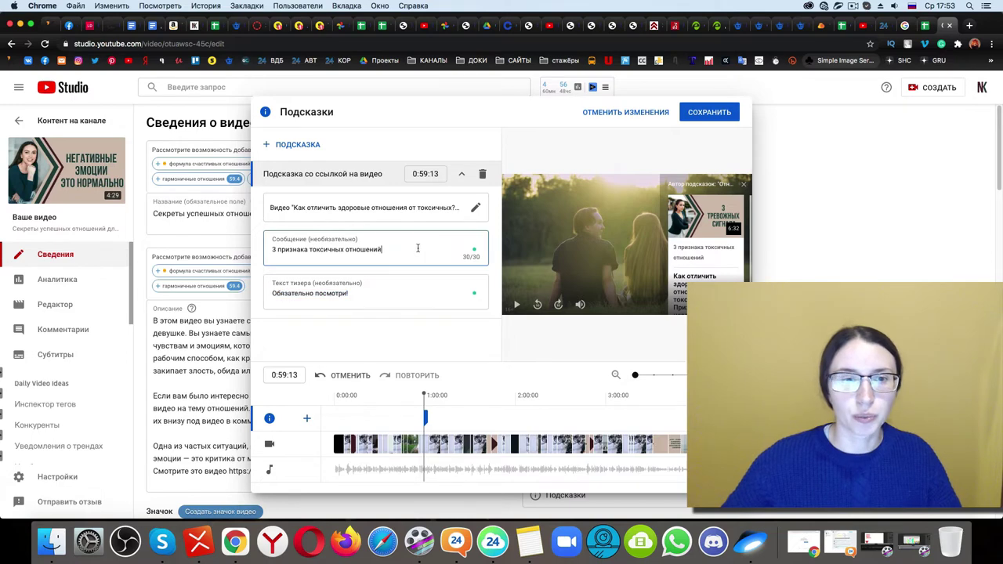
pyautogui.moveTo(416, 248); pyautogui.dragTo(264, 251)
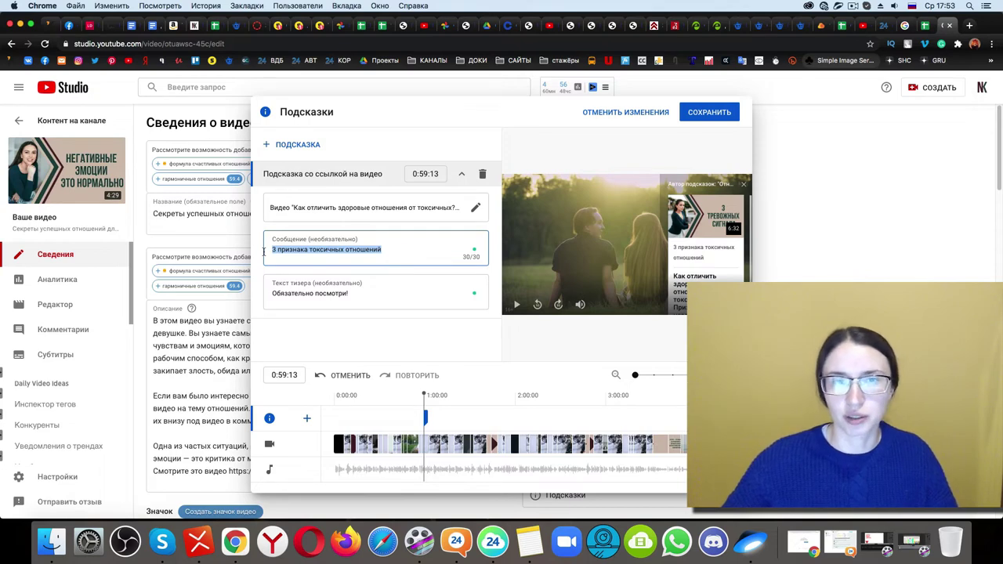
pyautogui.click(381, 335)
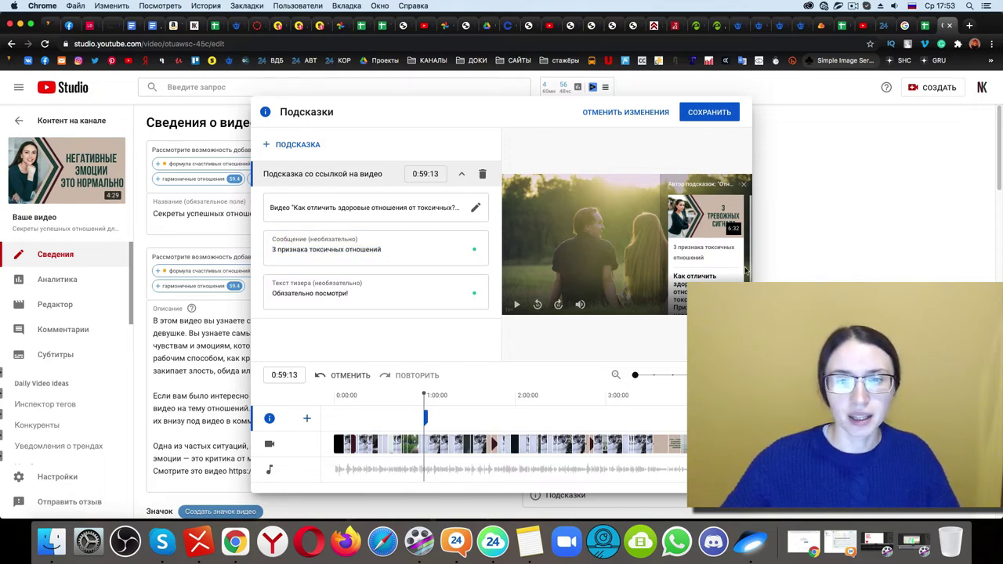
pyautogui.click(744, 187)
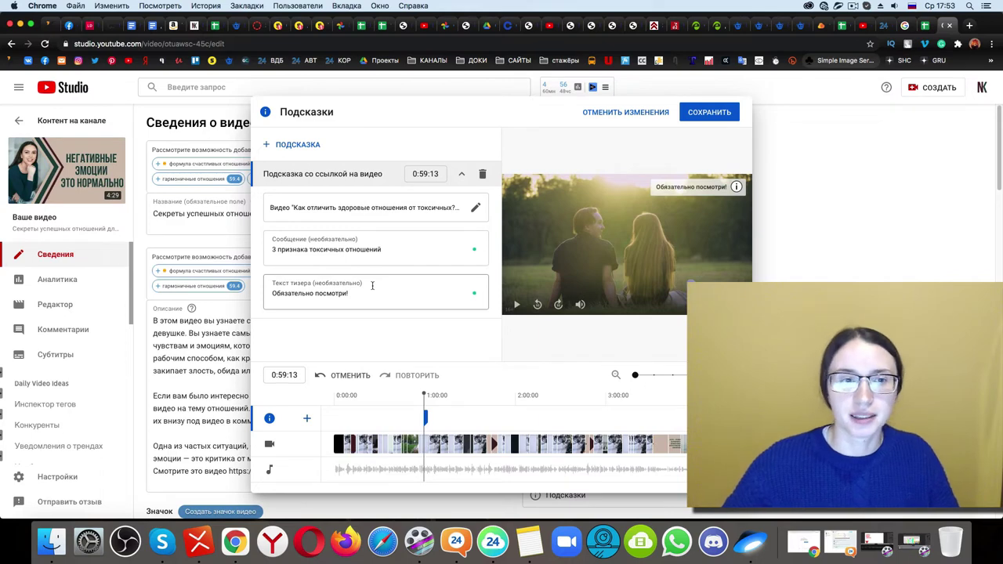
# Step: Add another video card linking to the channel's own video "Как отличить здоровые отношения от токсичных?"
pyautogui.click(288, 145)
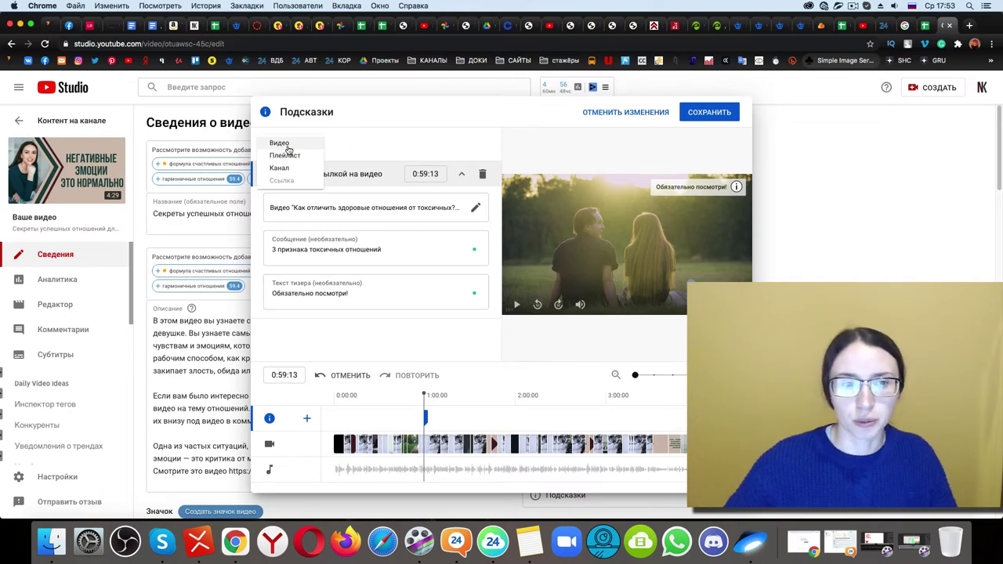
pyautogui.click(284, 145)
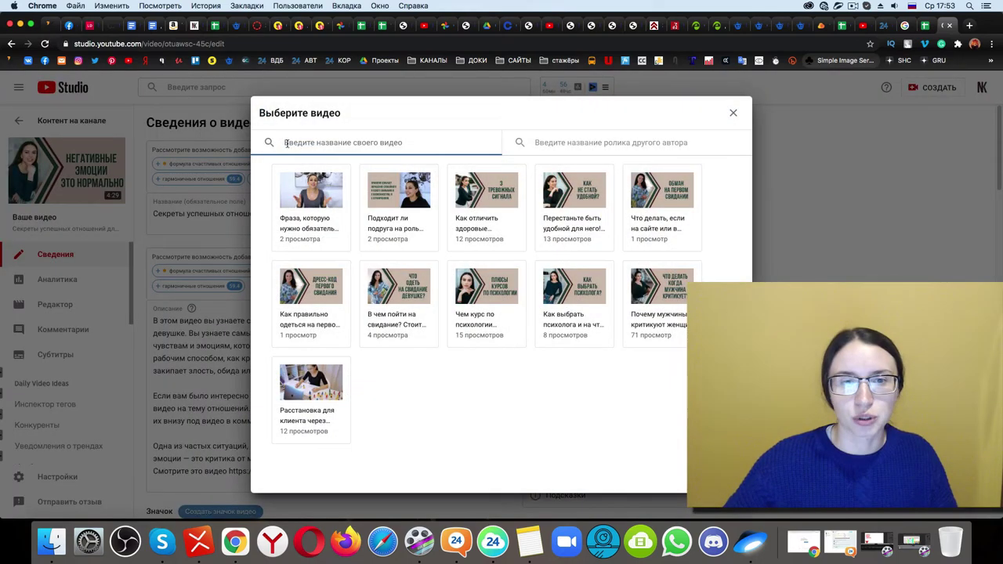
pyautogui.click(492, 200)
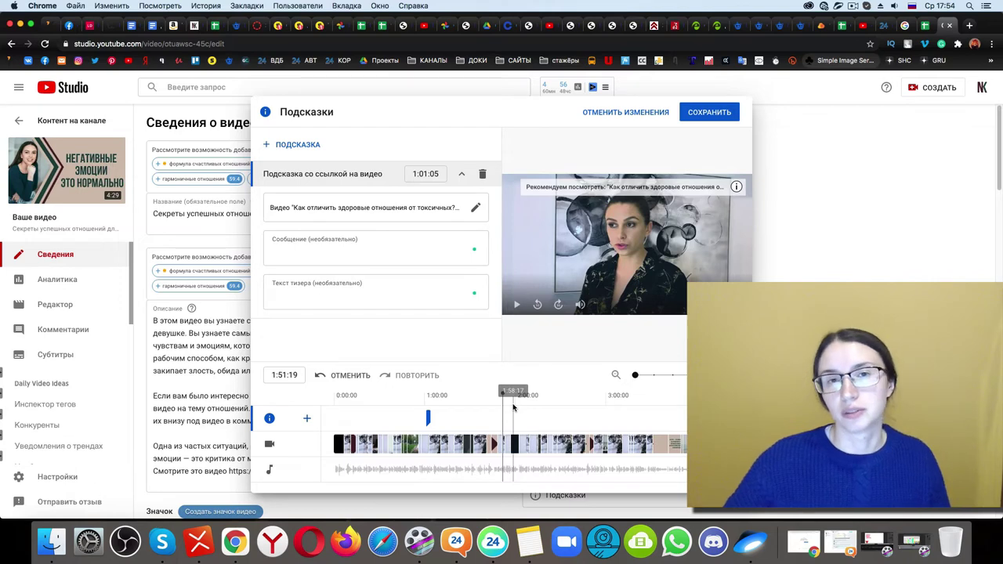
# Step: Move the video card to 0:48:01 on the timeline and set the playhead to 2:00:08
pyautogui.click(516, 394)
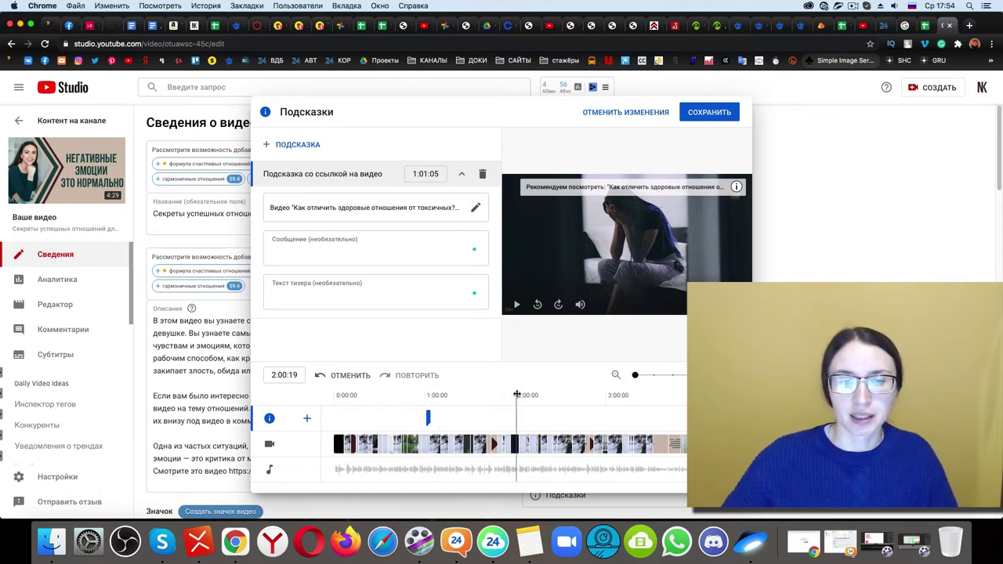
pyautogui.moveTo(430, 418)
pyautogui.mouseDown()
pyautogui.moveTo(380, 416)
pyautogui.moveTo(409, 420)
pyautogui.mouseUp()
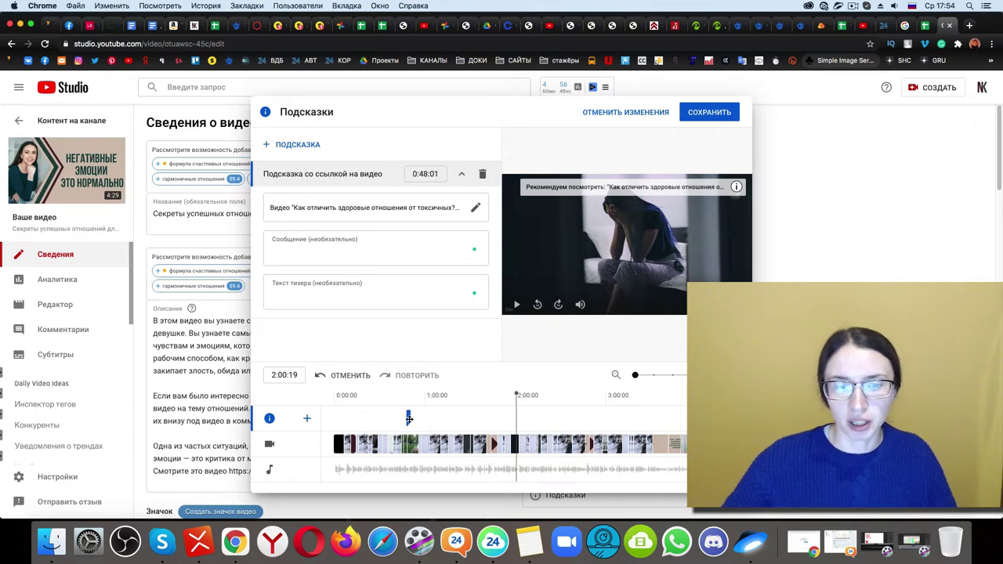
pyautogui.click(516, 397)
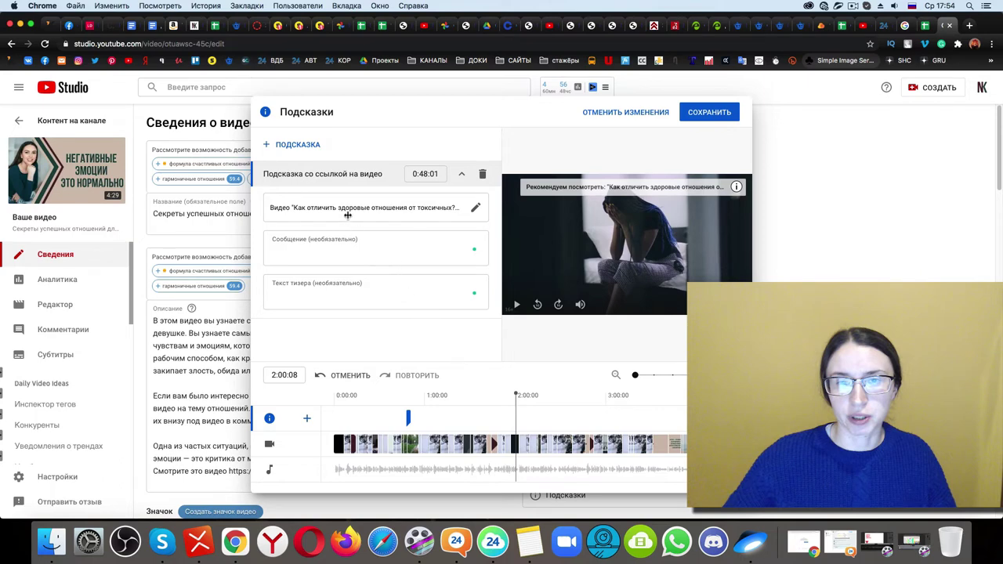
# Step: Place the video card at 2:57:20 near the three-minute mark and save the video's cards
pyautogui.click(292, 150)
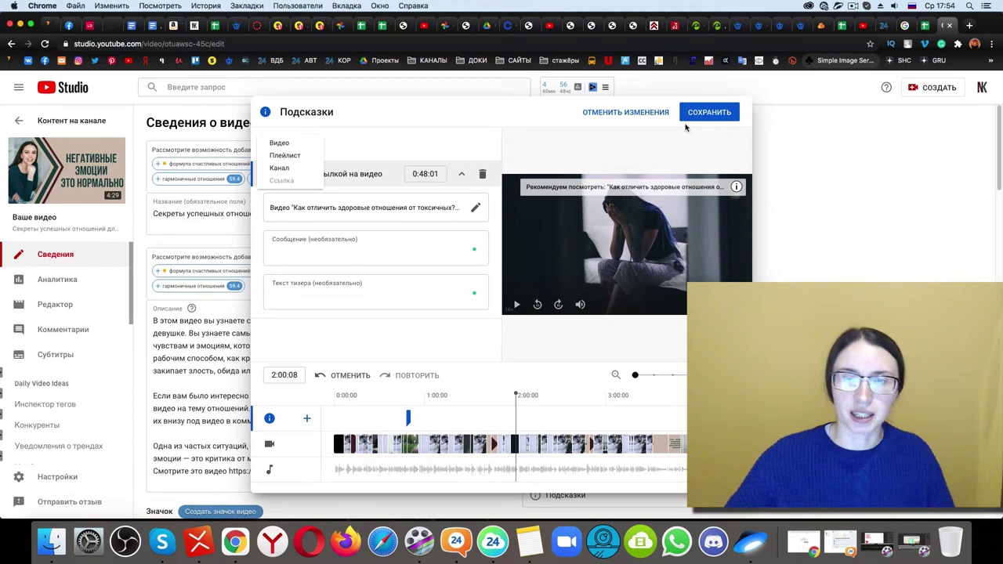
pyautogui.click(602, 473)
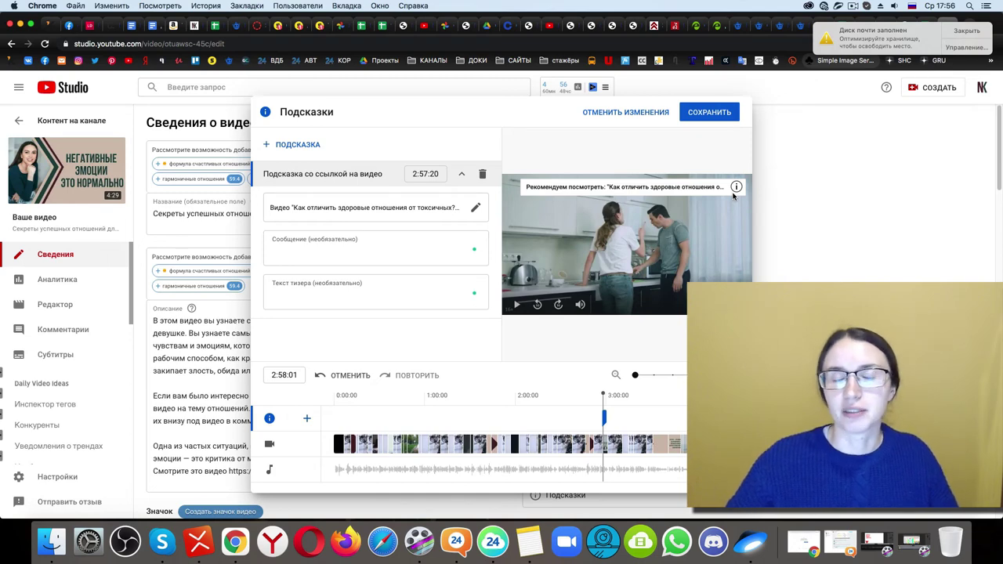
pyautogui.click(709, 112)
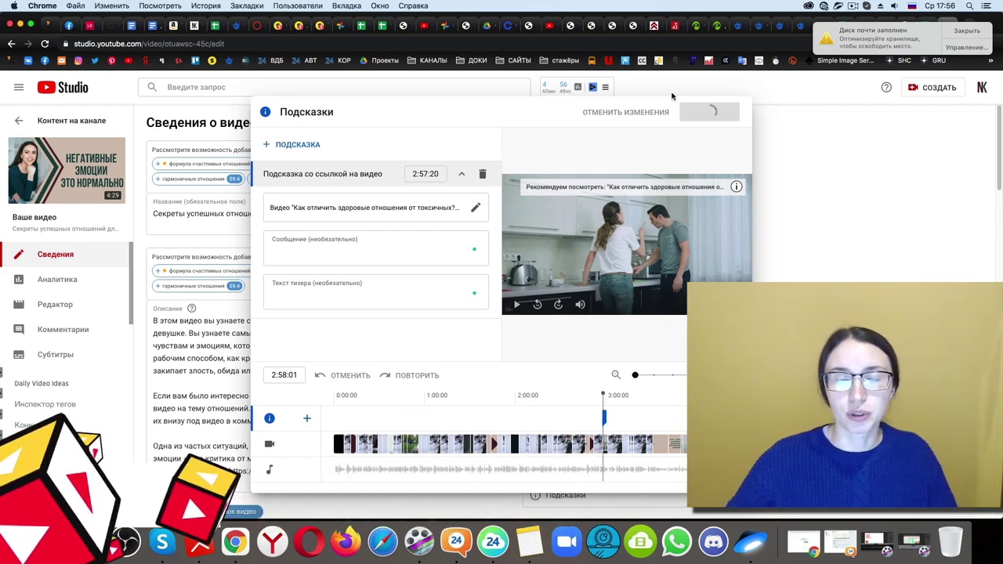
# Step: Switch to the Google Sheets document and enter "1 / " followed by the copied video link in row 3's Подсказки cell (AC3)
pyautogui.hotkey('ctrl', 'Tab')
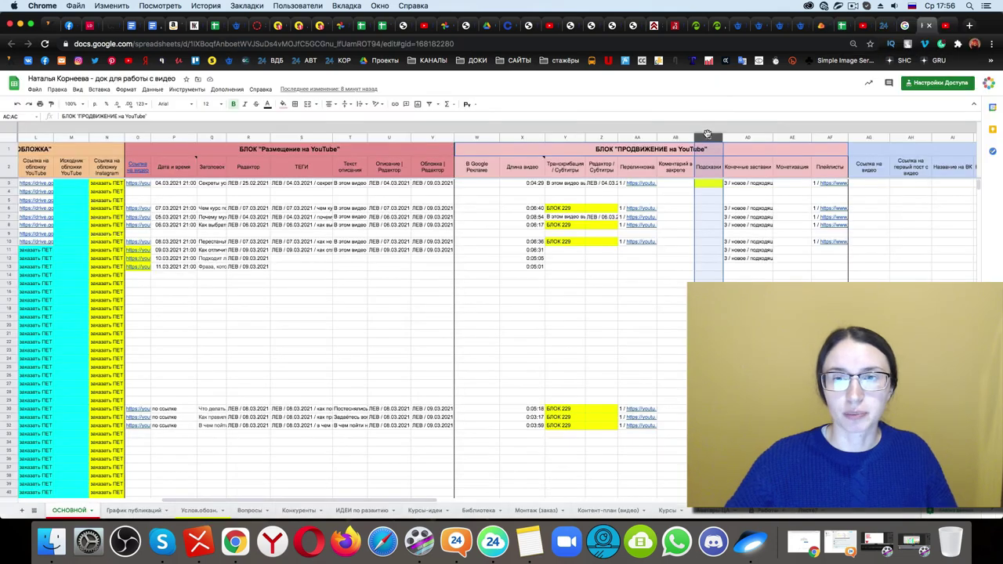
pyautogui.click(705, 183)
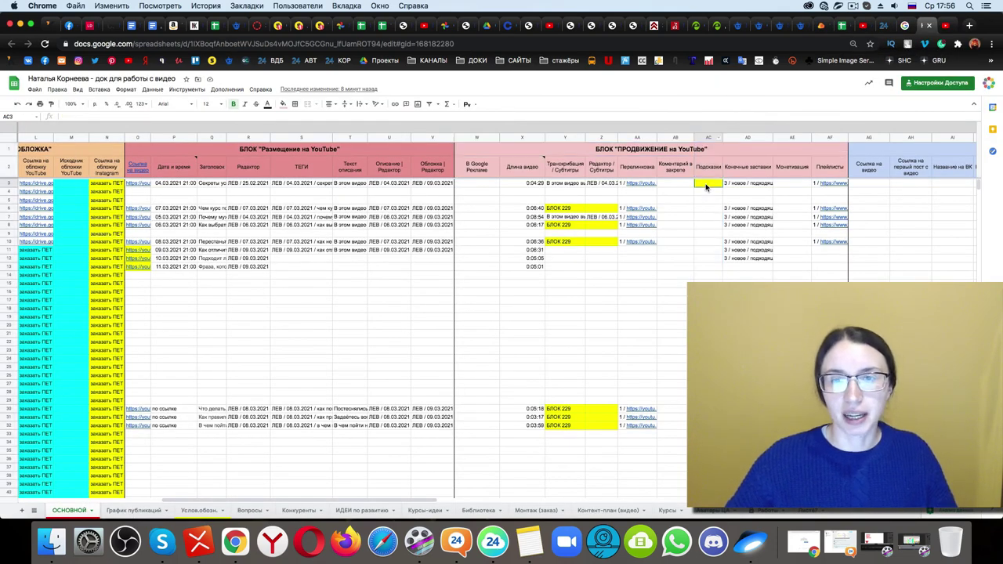
pyautogui.write('1')
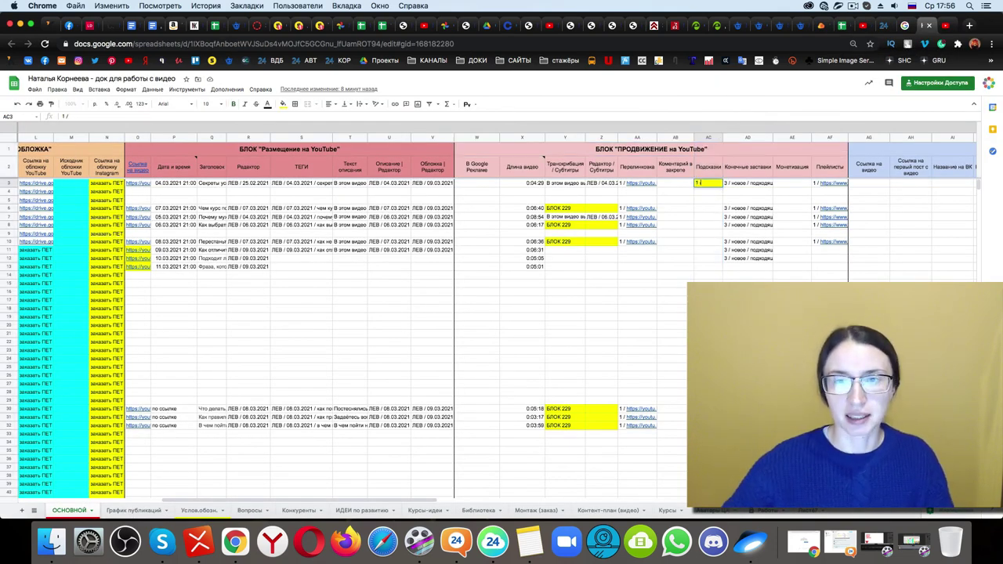
pyautogui.write(' /')
pyautogui.press('Return')
pyautogui.click(709, 185)
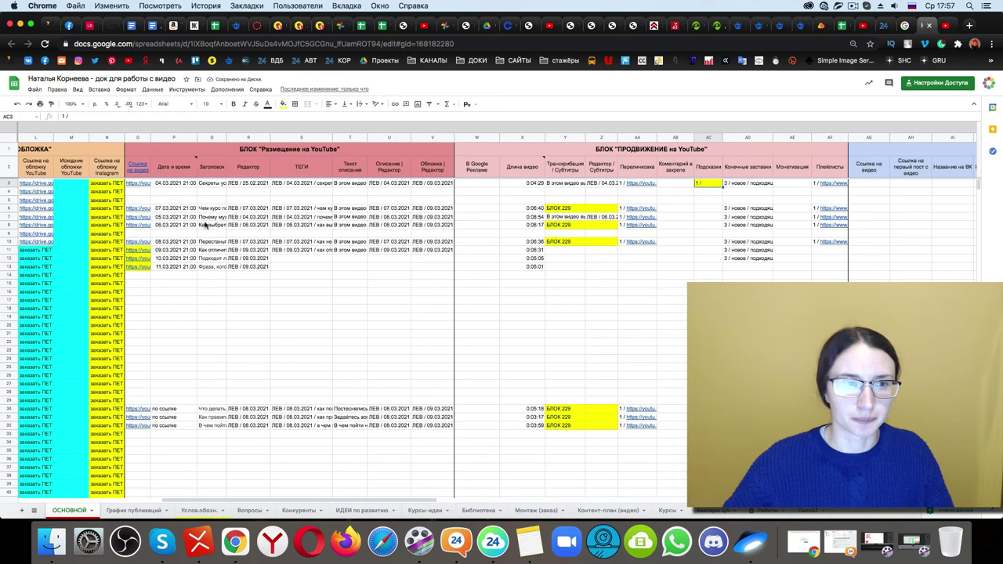
pyautogui.hotkey('ctrl', 'v')
pyautogui.click(655, 302)
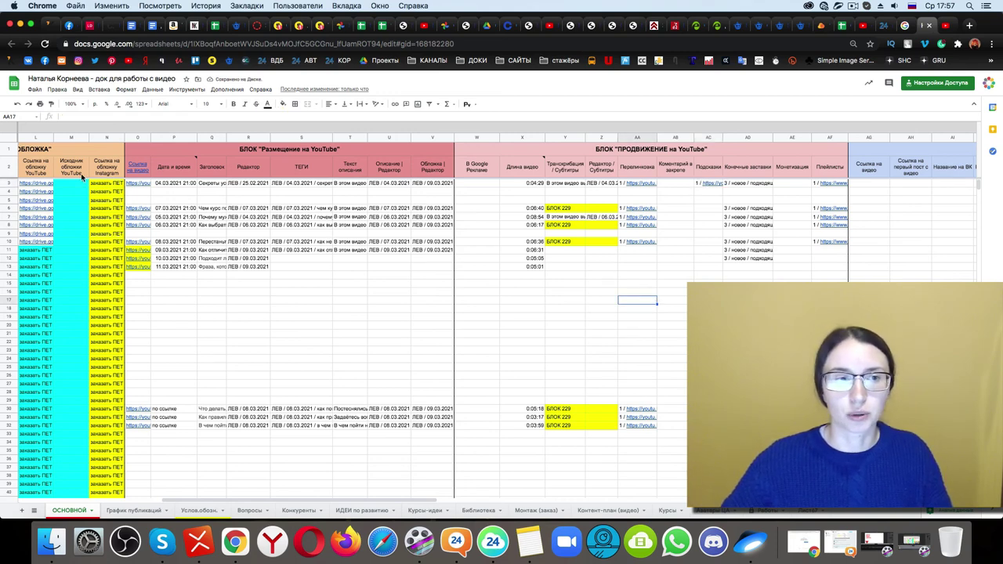
pyautogui.click(9, 183)
pyautogui.click(709, 207)
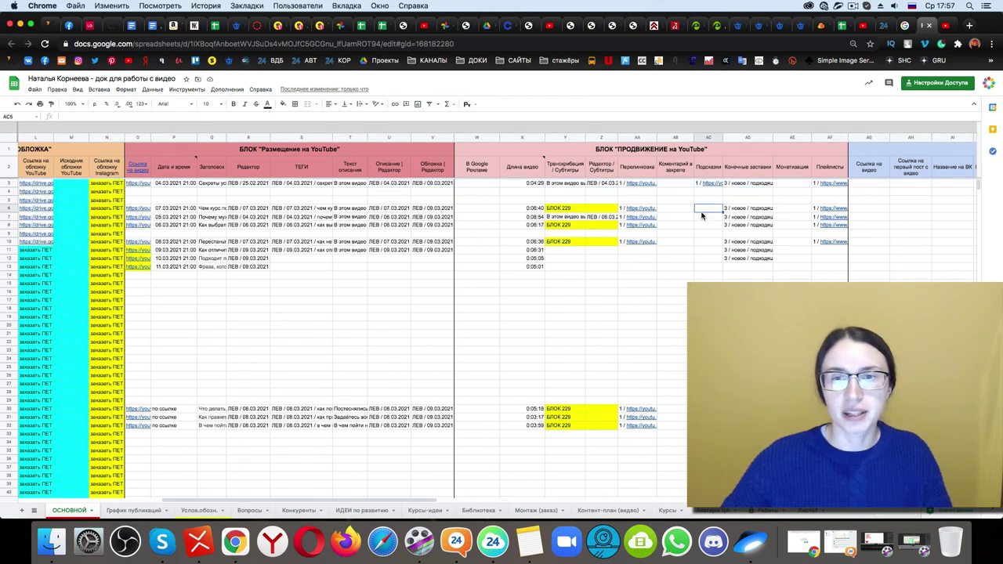
pyautogui.click(702, 217)
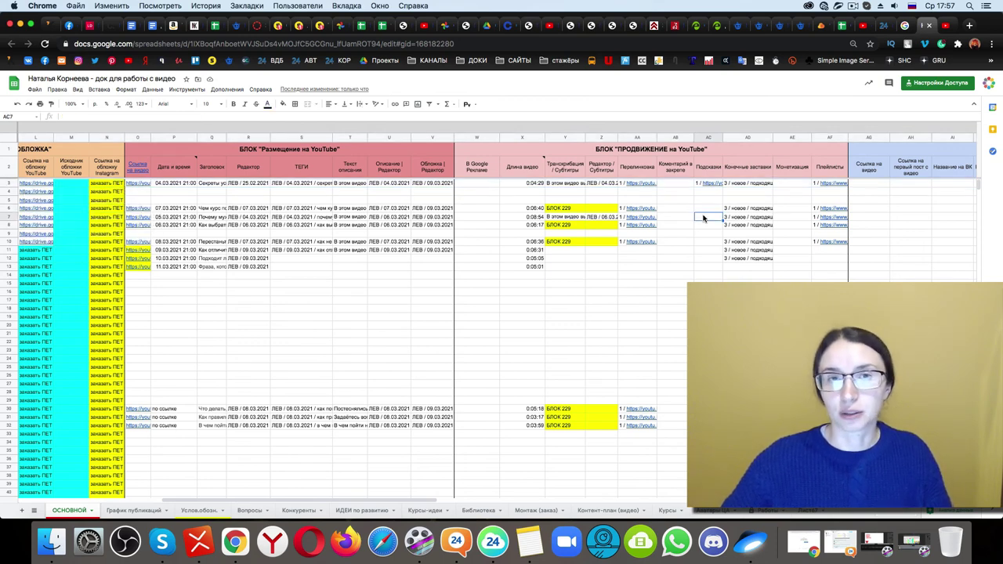